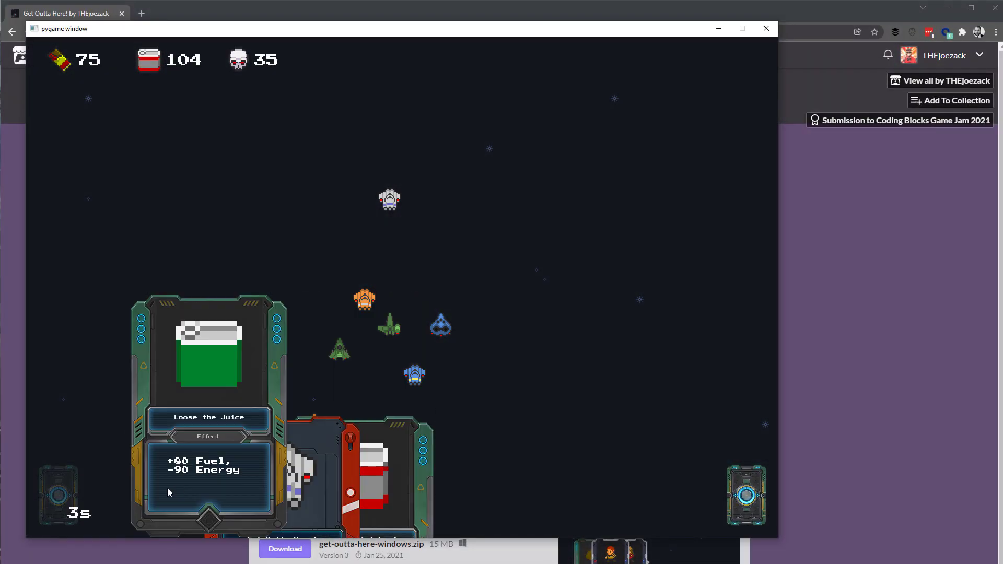
Draw fresh hands of cards and play Big Breakfast for +15 Energy and -2 Fuel
left_click(62, 503)
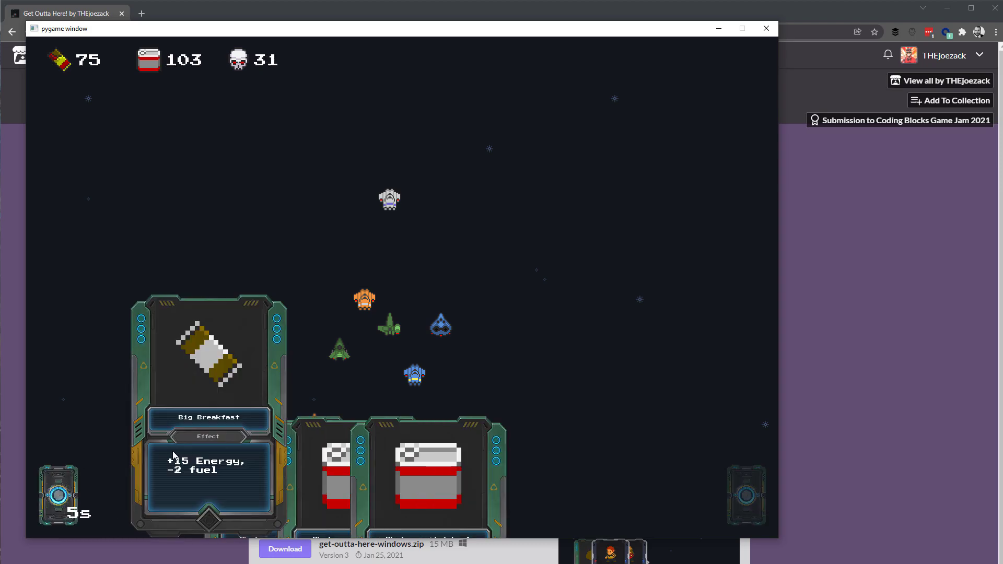
left_click(170, 460)
left_click(67, 506)
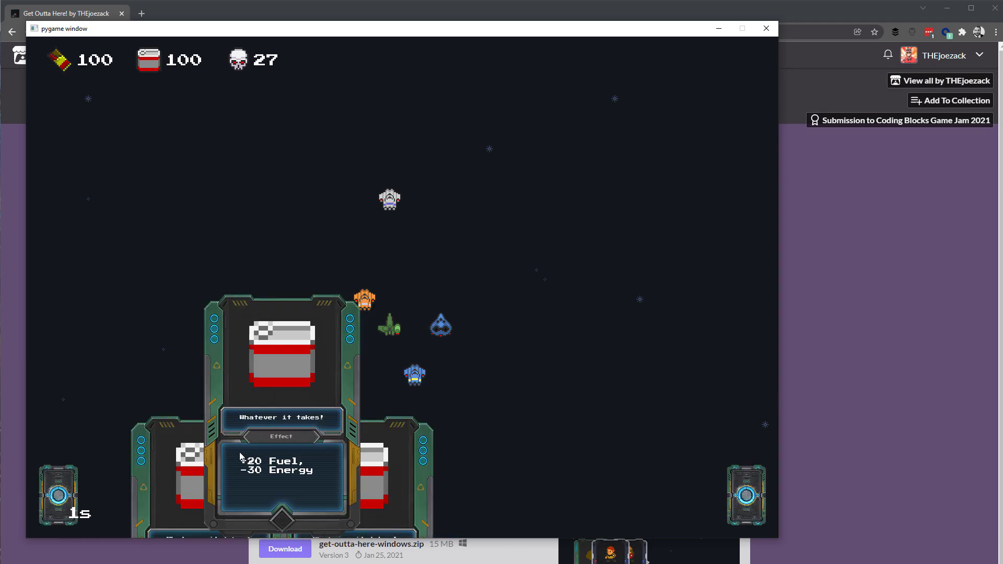
left_click(65, 494)
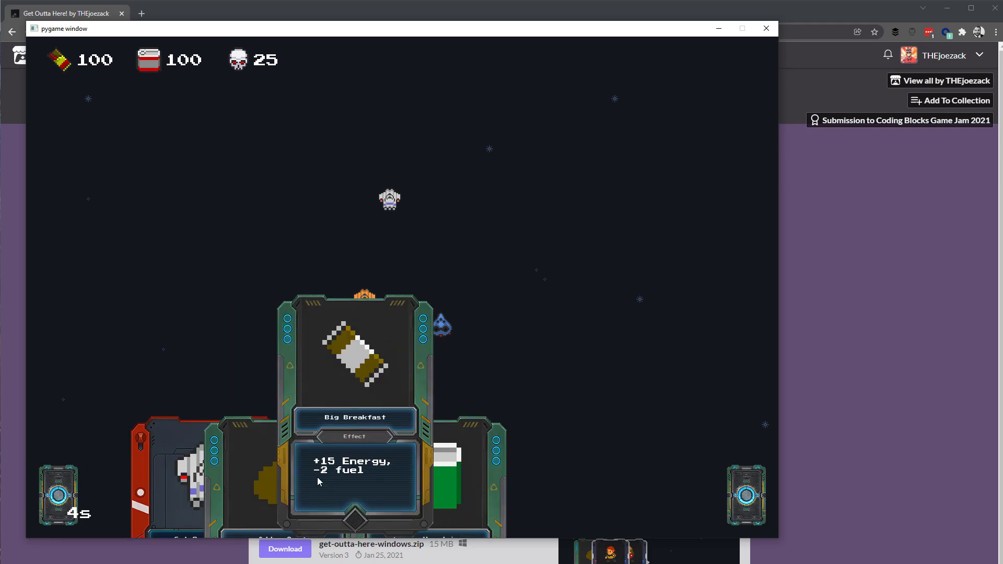
Play Big Breakfast and Add a Card, choosing Delicious Dinner as the additional card
left_click(318, 477)
left_click(256, 486)
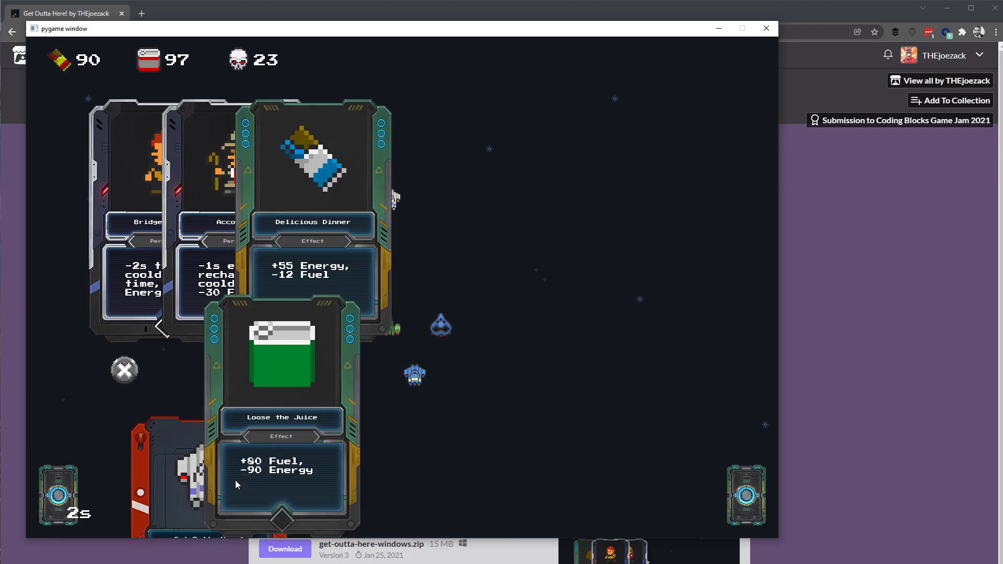
left_click(349, 267)
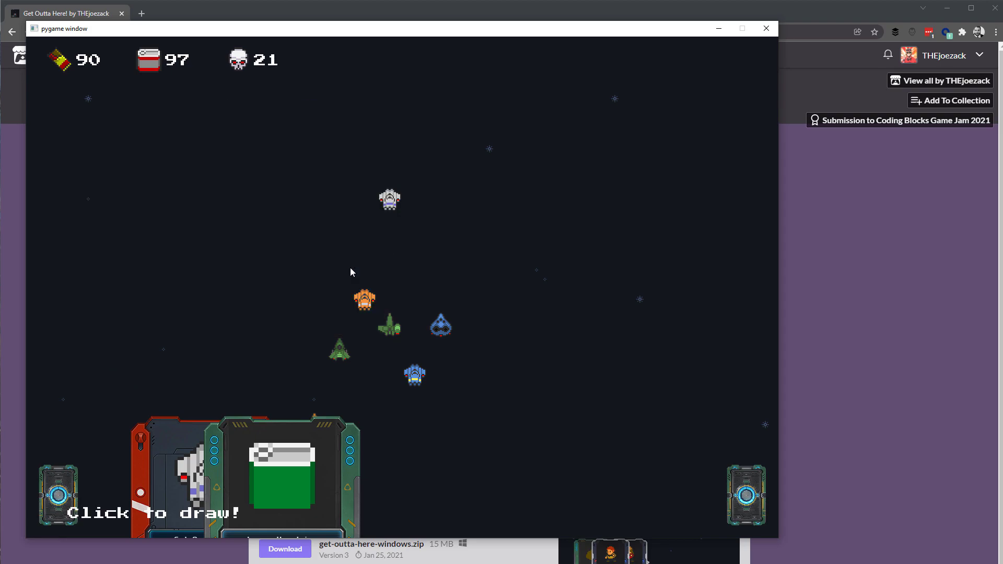
Draw a new hand and play Large Lunch, Big Breakfast and Whatever it takes! from it
left_click(154, 484)
left_click(62, 493)
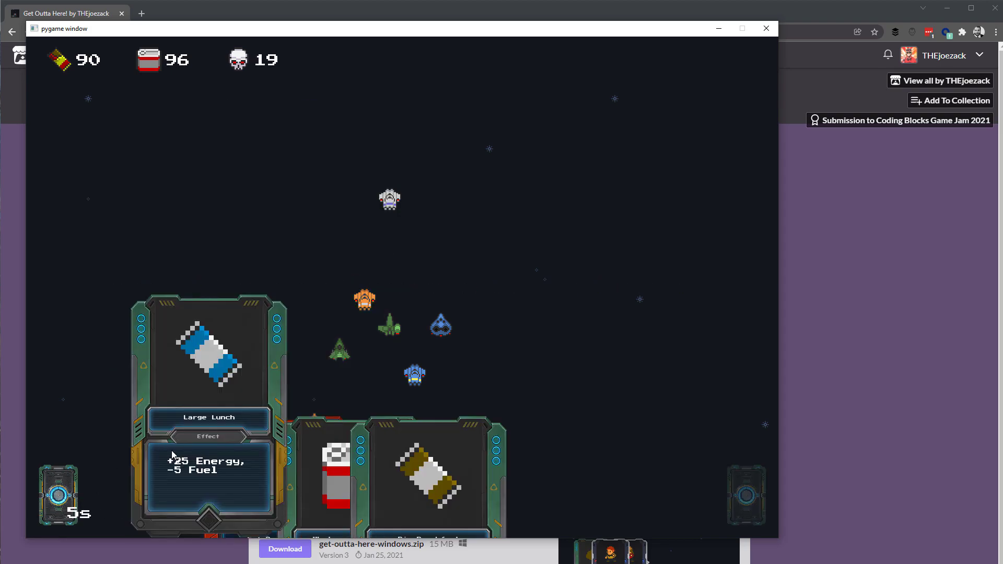
left_click(174, 456)
left_click(365, 475)
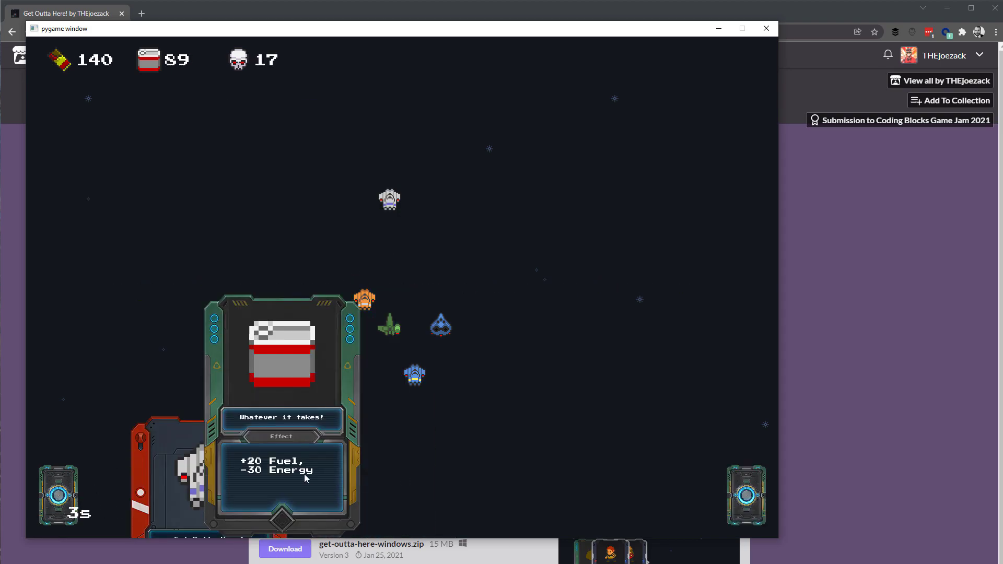
left_click(304, 477)
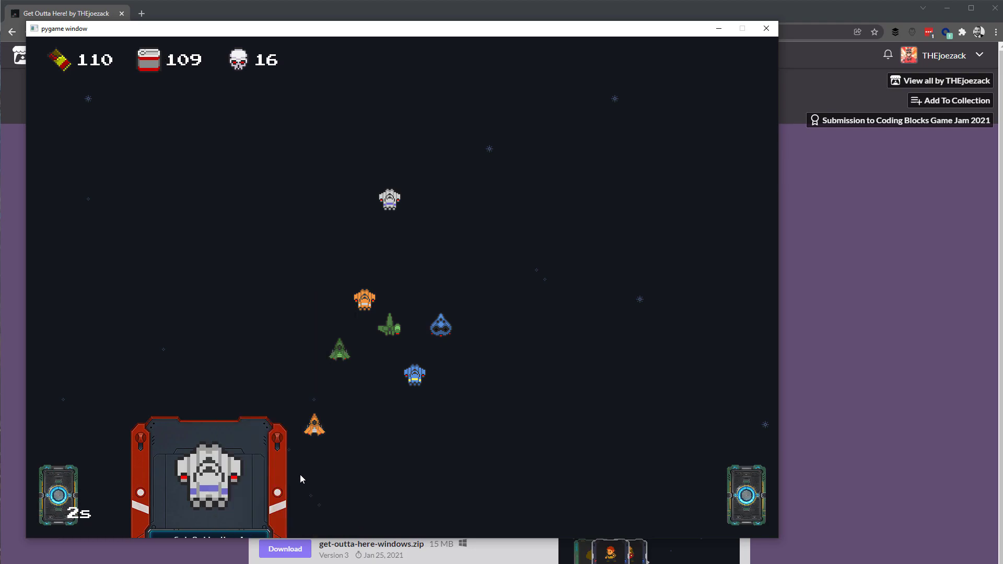
Draw a new hand and play Big Breakfast and Delicious Dinner to gain energy
mouse_move(155, 485)
left_click(73, 487)
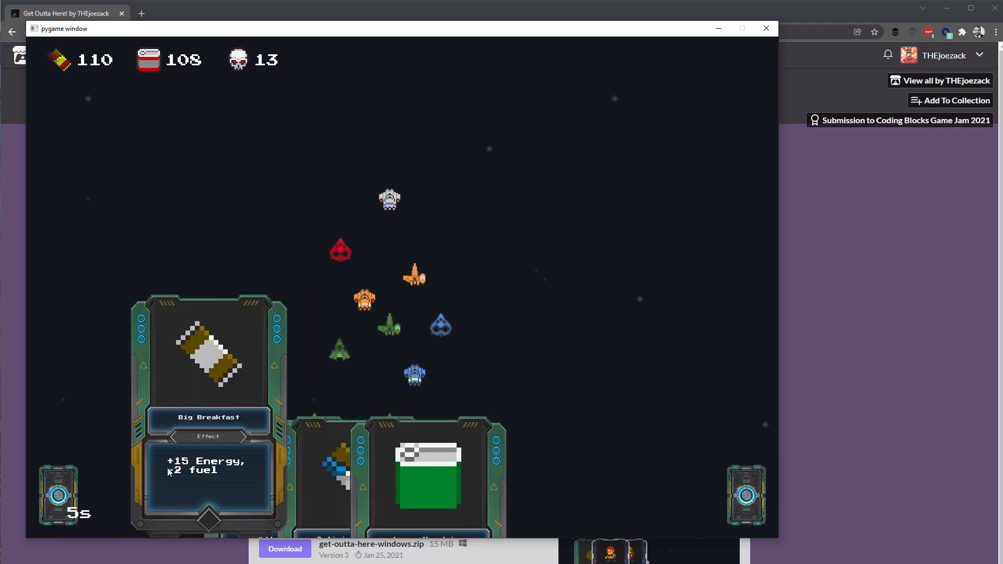
left_click(171, 471)
left_click(257, 468)
Play Loose the Juice and Add a Card, choosing Large Lunch as the additional card
mouse_move(184, 474)
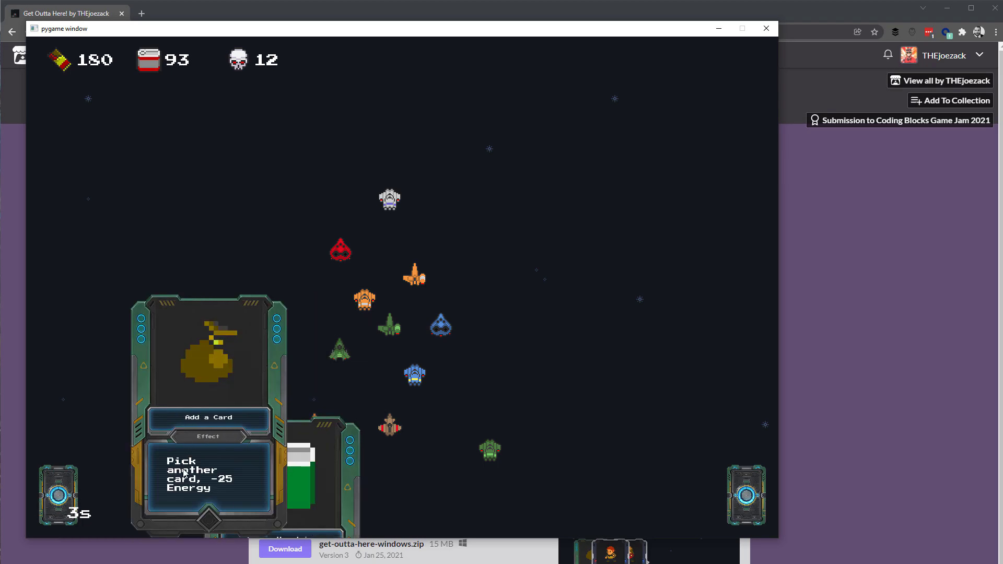
left_click(257, 468)
left_click(194, 480)
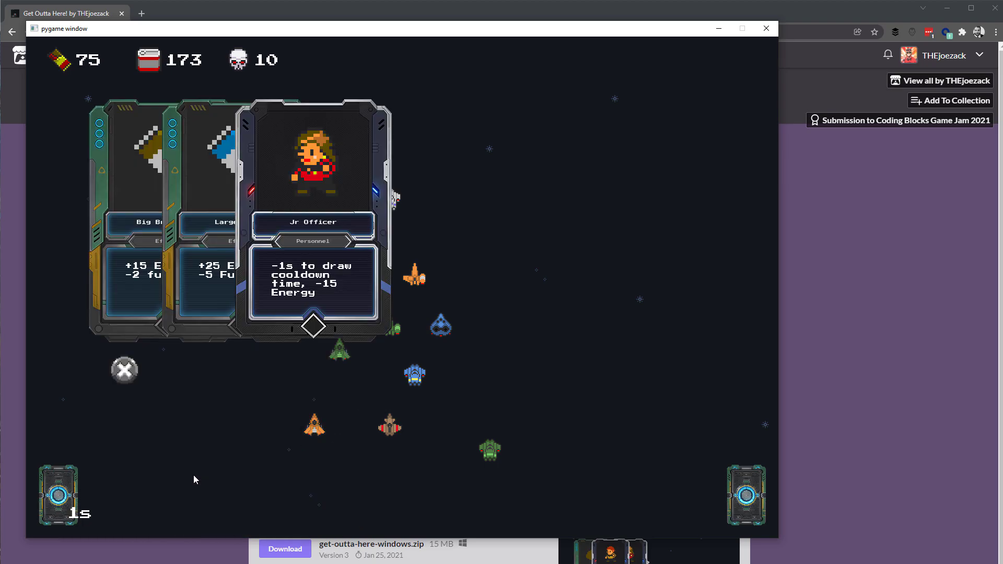
left_click(196, 292)
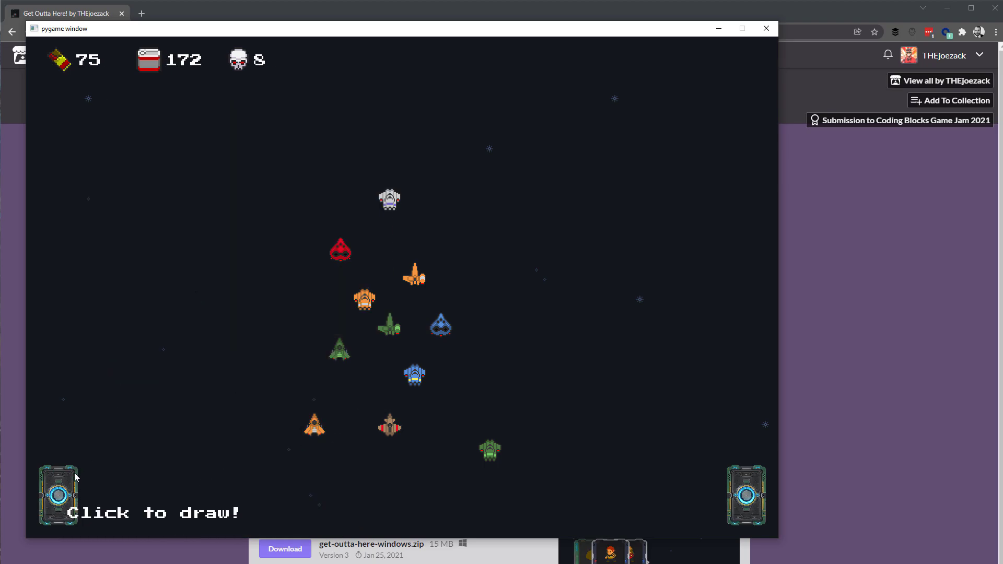
Play all the cards in the next hand, ending with Whatever it takes! for +20 Fuel and -30 Energy
left_click(443, 472)
left_click(350, 477)
left_click(303, 483)
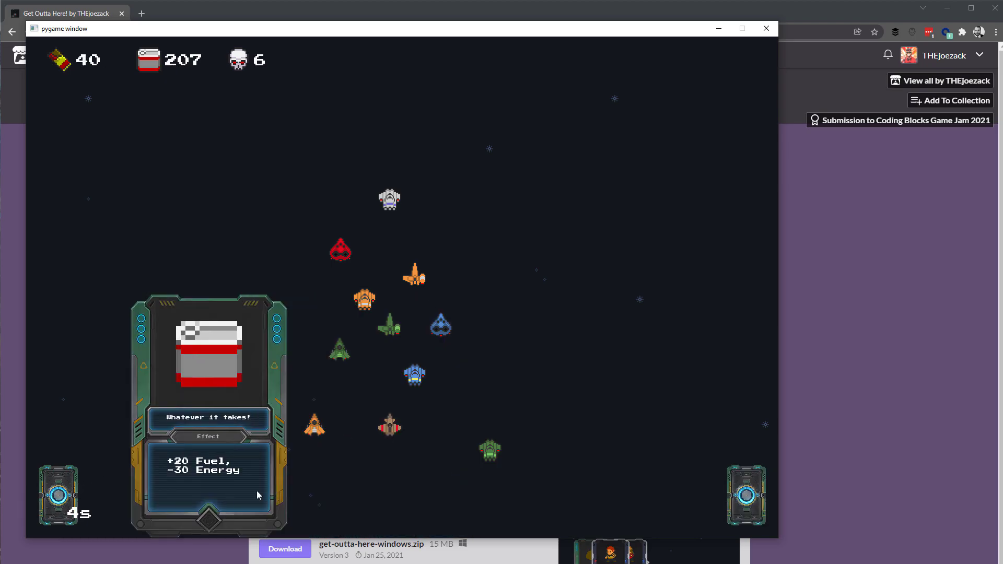
left_click(256, 490)
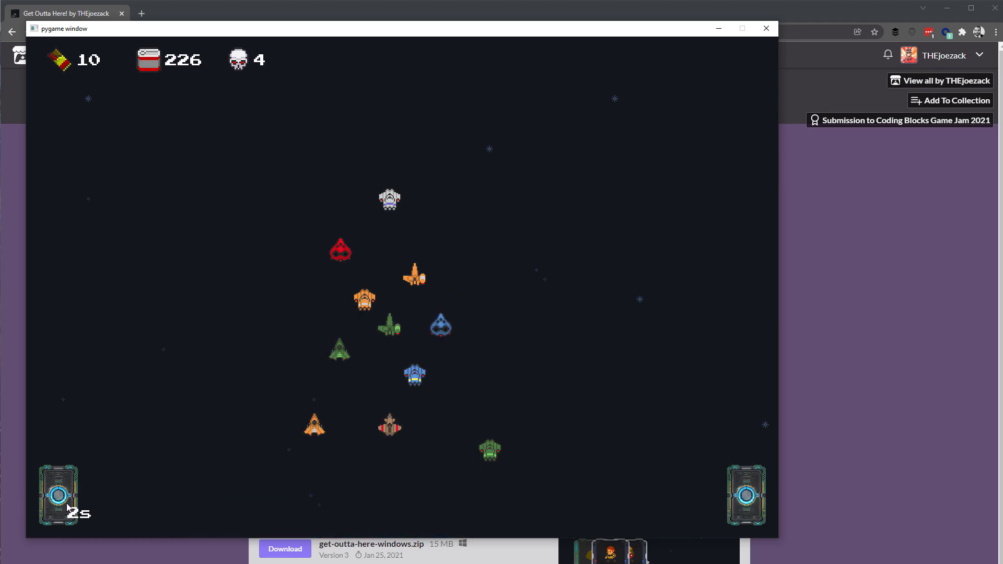
Draw one more hand, play its Big Breakfast cards until the round ends, and close the game window
left_click(58, 497)
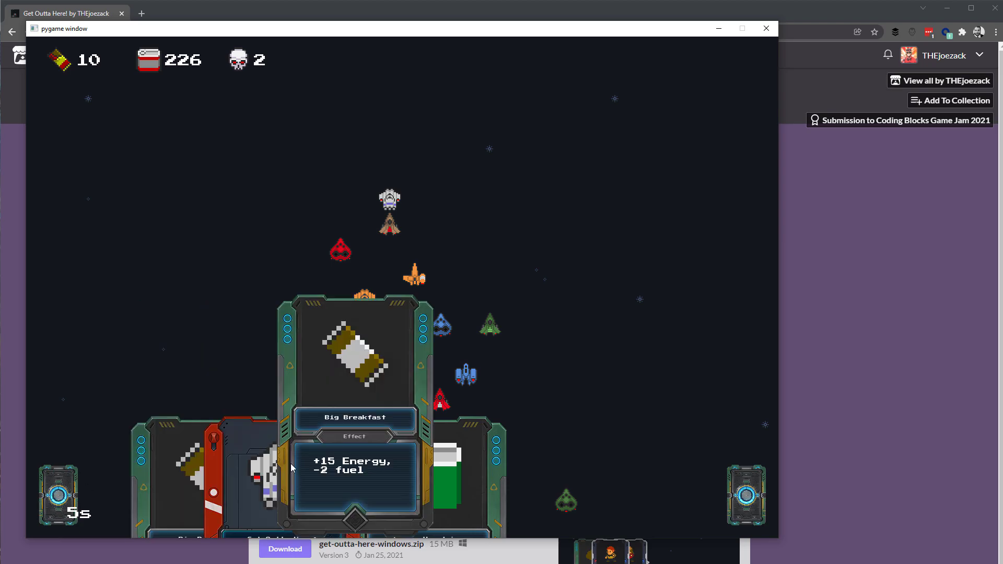
left_click(291, 465)
left_click(171, 478)
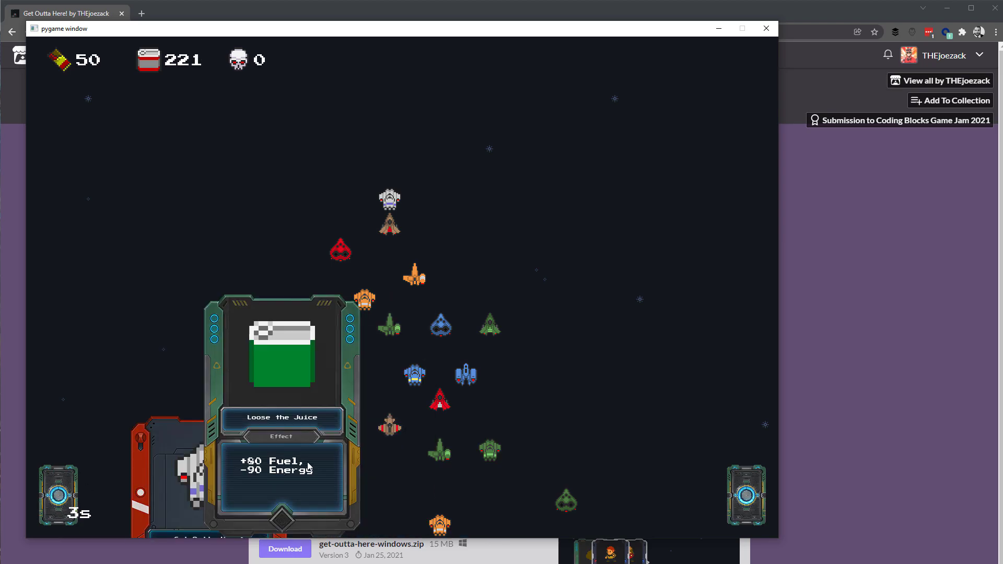
left_click(214, 482)
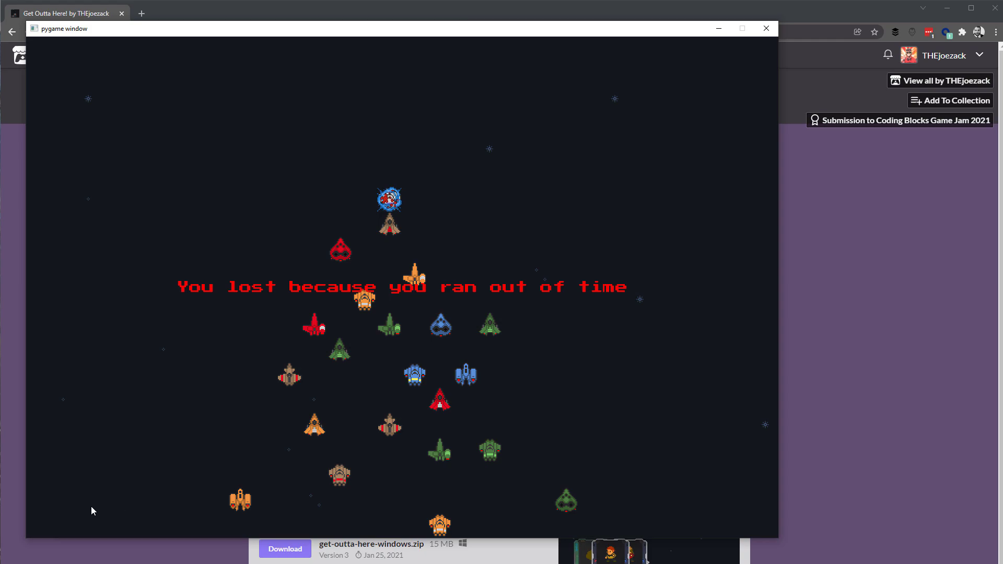
left_click(765, 29)
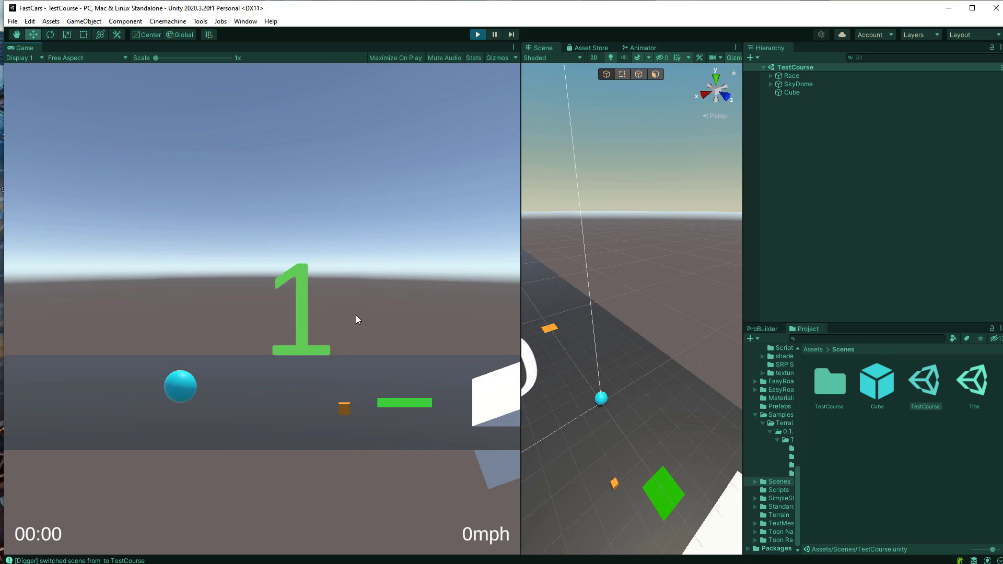
Test the ball's driving and boost in the running TestCourse scene and pause play mode
key("Up")
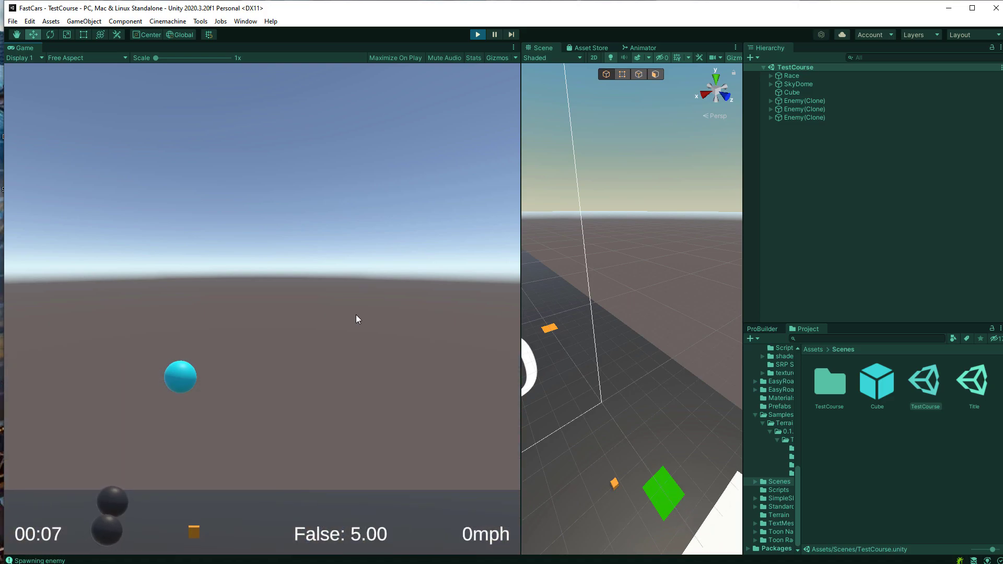
key("space")
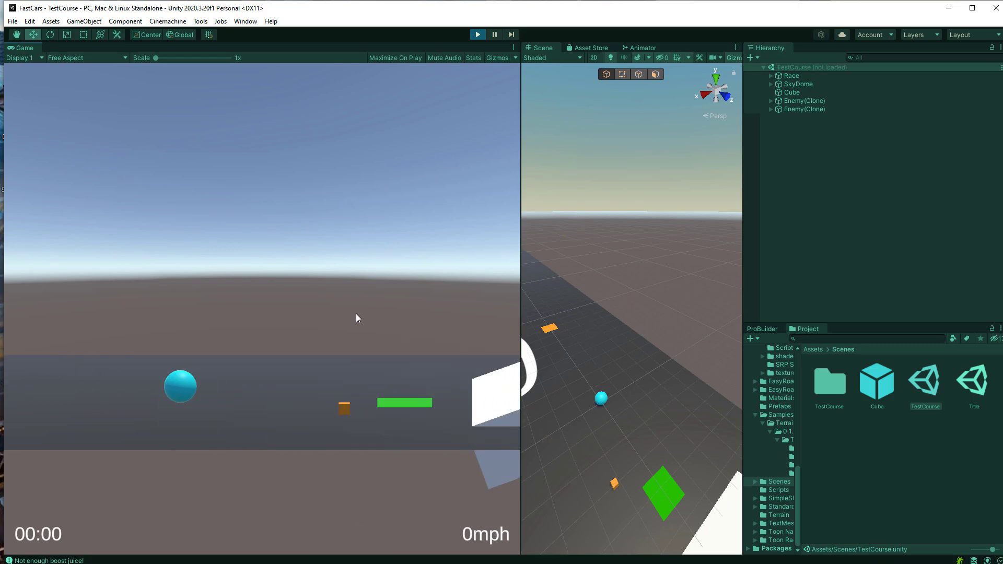
left_click(495, 35)
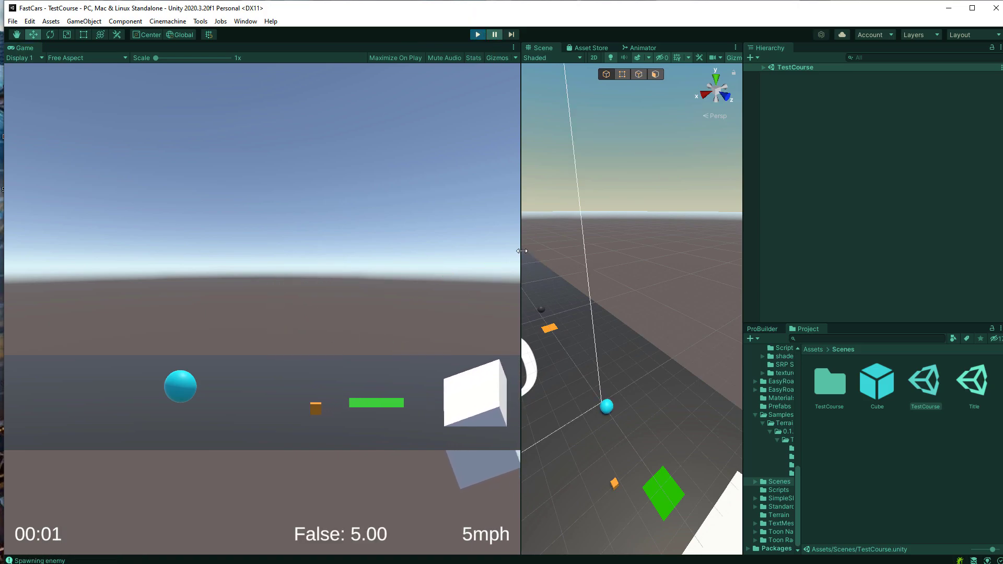
Narrow the Game view beside the Scene view and run the Course1 scene in play mode
left_click_drag(522, 251, 346, 252)
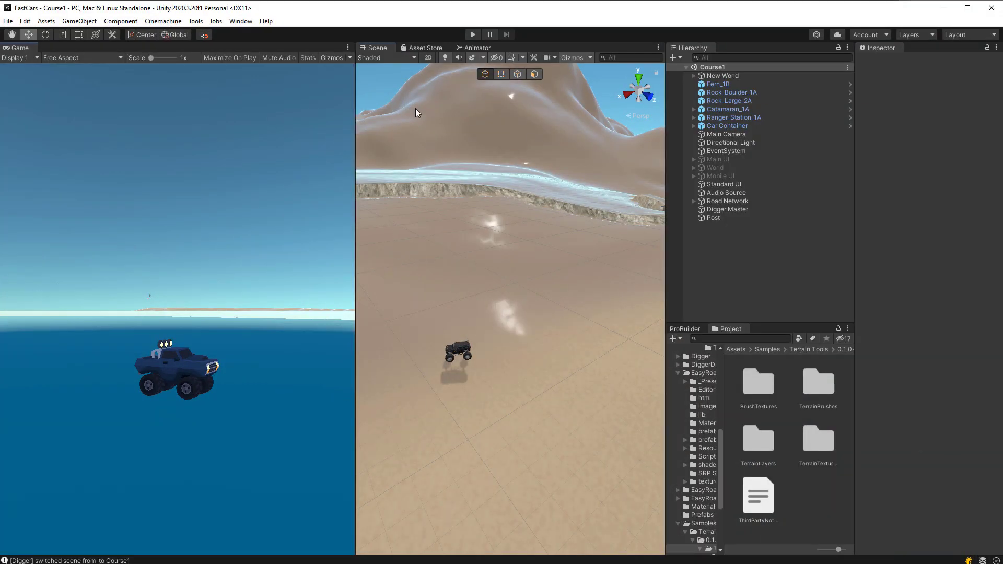
left_click(472, 34)
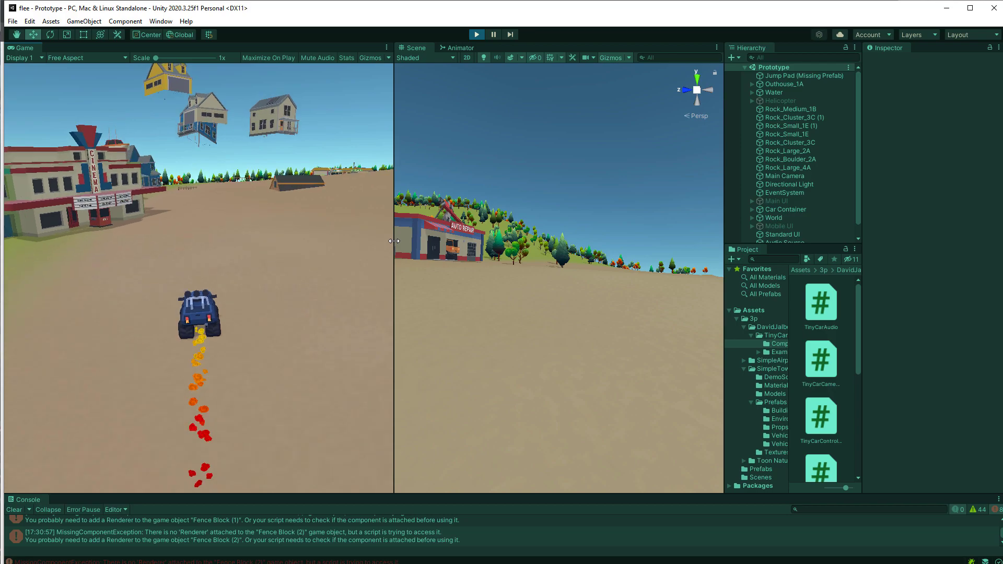
Widen the Game view and activate the disabled Helicopter object in the running Prototype scene
left_click_drag(394, 241, 471, 228)
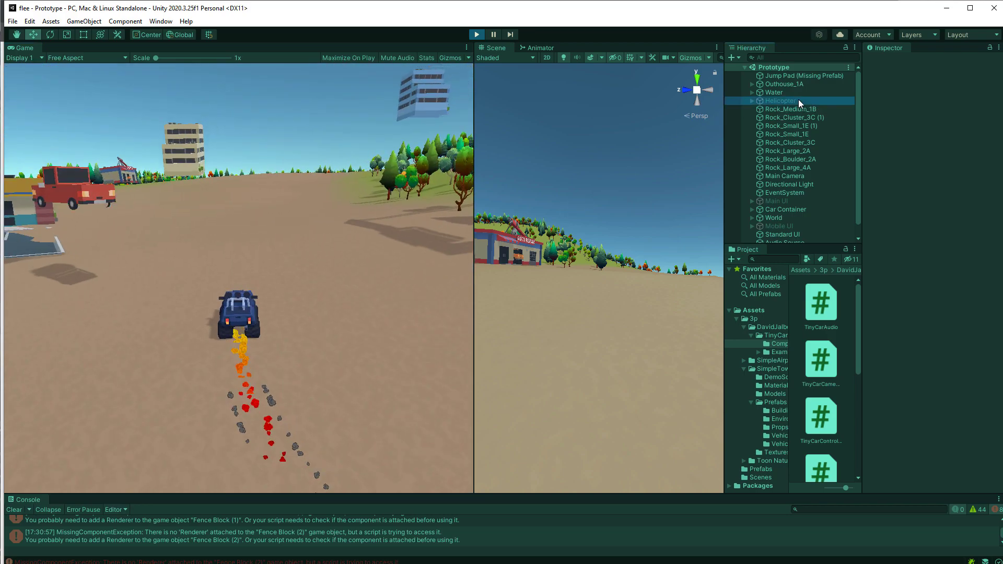
left_click(781, 100)
left_click(889, 62)
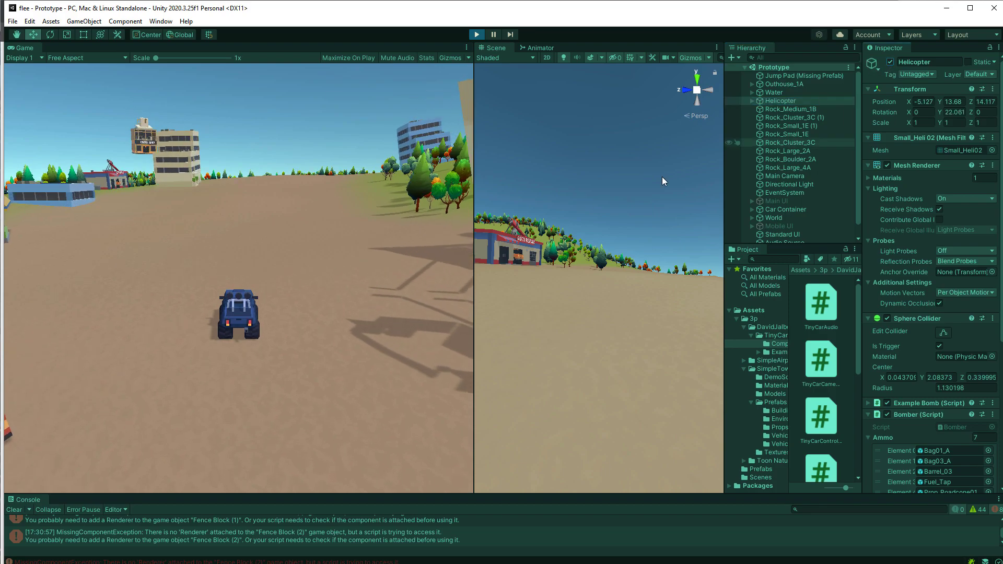